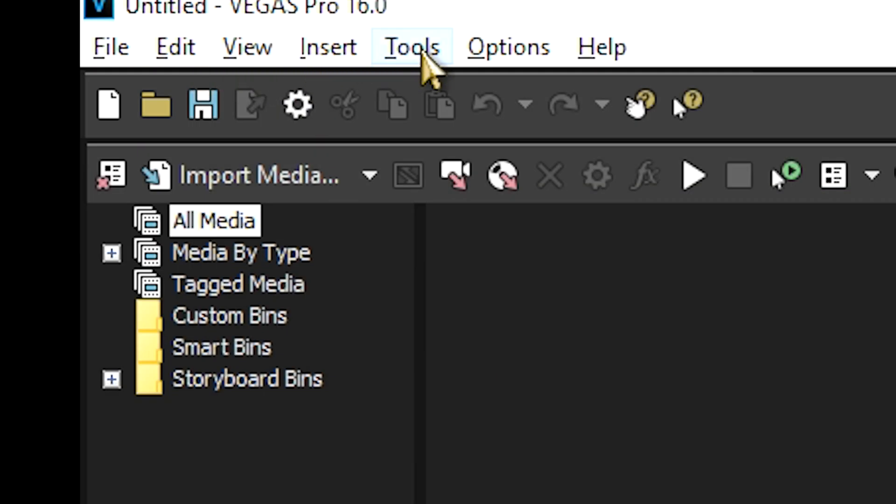
In the video preferences, set GPU acceleration of video processing to Off
{"action": "left_click", "coordinate": [426, 70]}
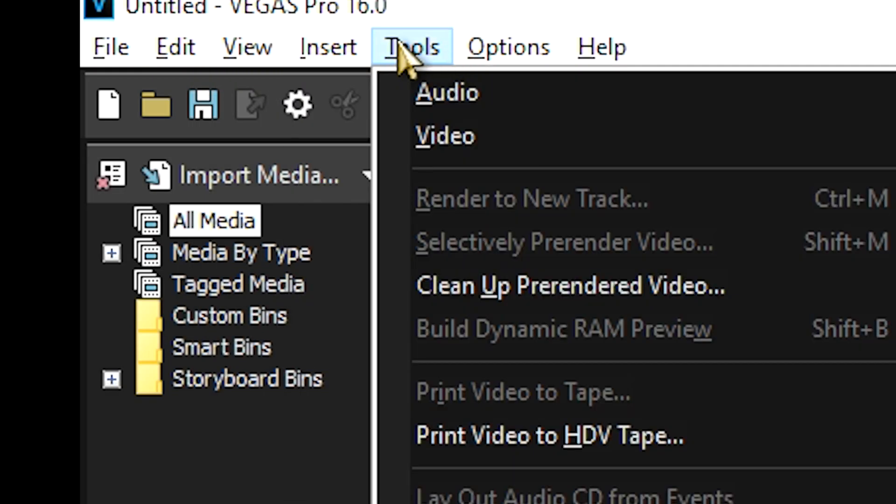
{"action": "mouse_move", "coordinate": [515, 55]}
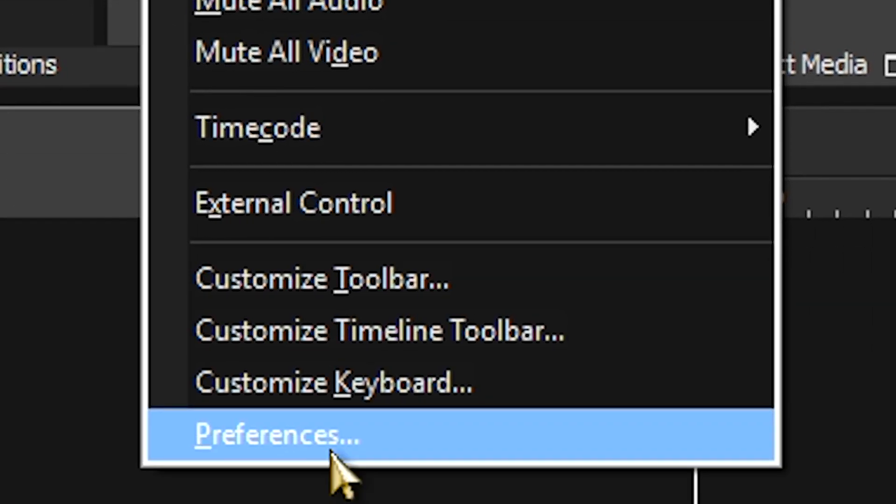
{"action": "left_click", "coordinate": [331, 453]}
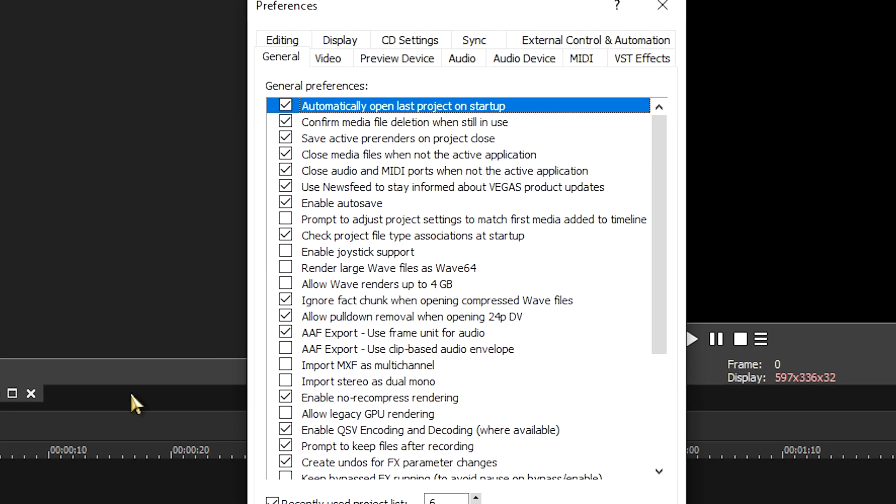
{"action": "left_click", "coordinate": [328, 58]}
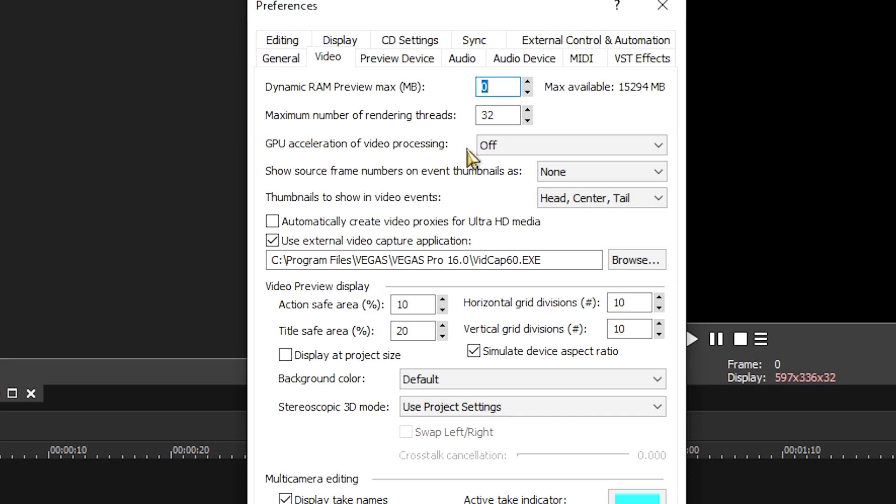
{"action": "left_click", "coordinate": [575, 143]}
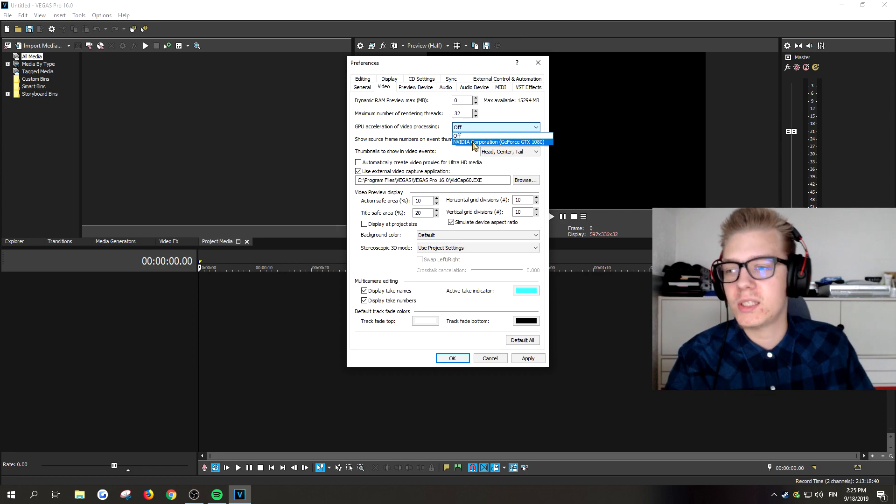
{"action": "left_click", "coordinate": [517, 135]}
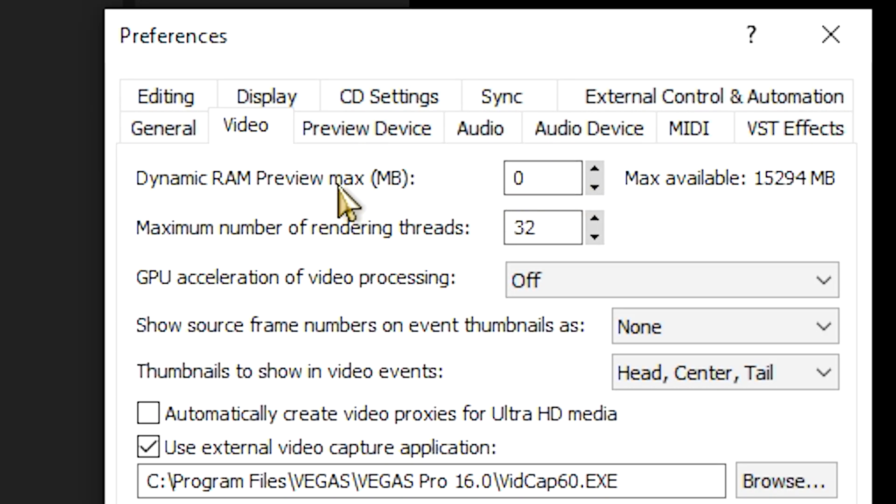
Set the Dynamic RAM Preview maximum to 0 MB, then apply and accept the preferences
{"action": "double_click", "coordinate": [514, 177]}
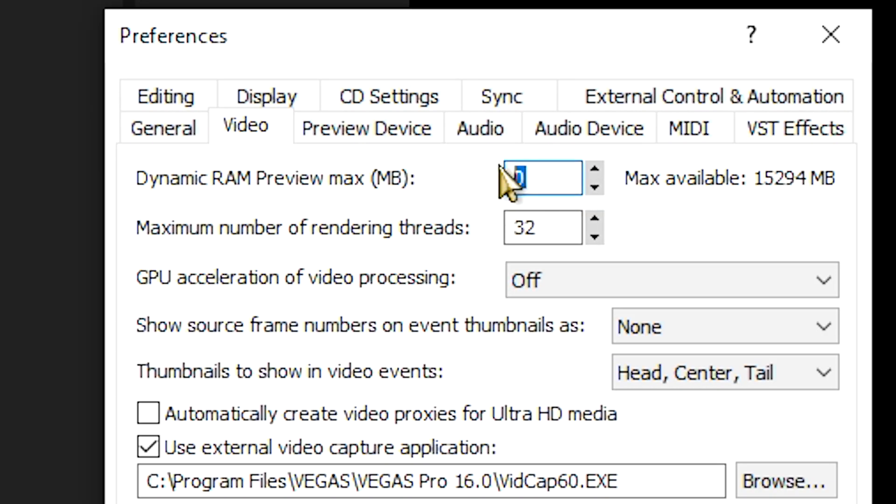
{"action": "key", "text": "BackSpace"}
{"action": "type", "text": "0"}
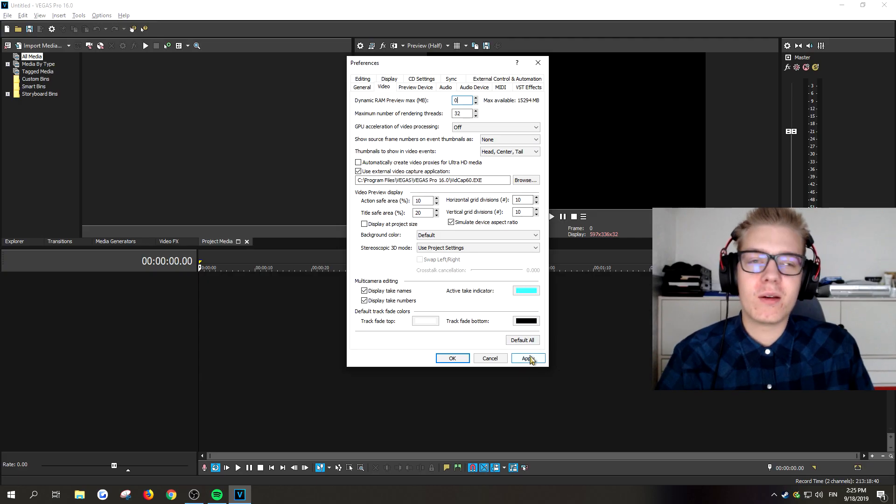
{"action": "left_click", "coordinate": [527, 359]}
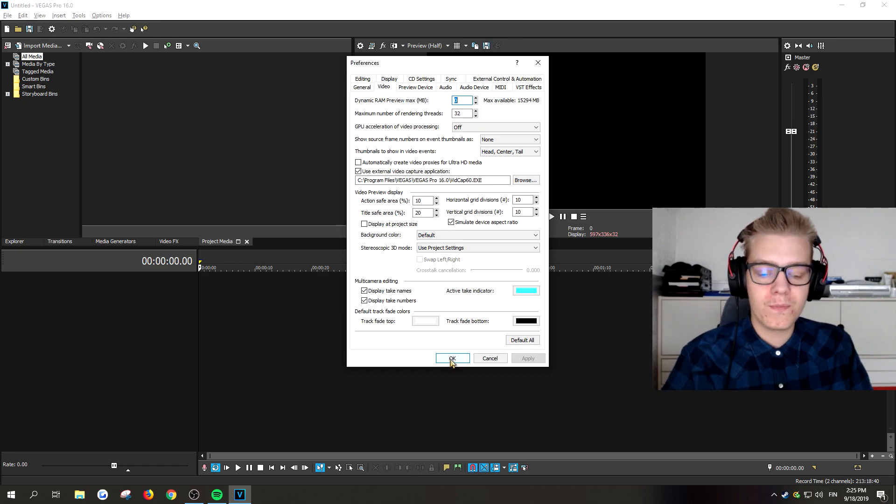
{"action": "left_click", "coordinate": [452, 359]}
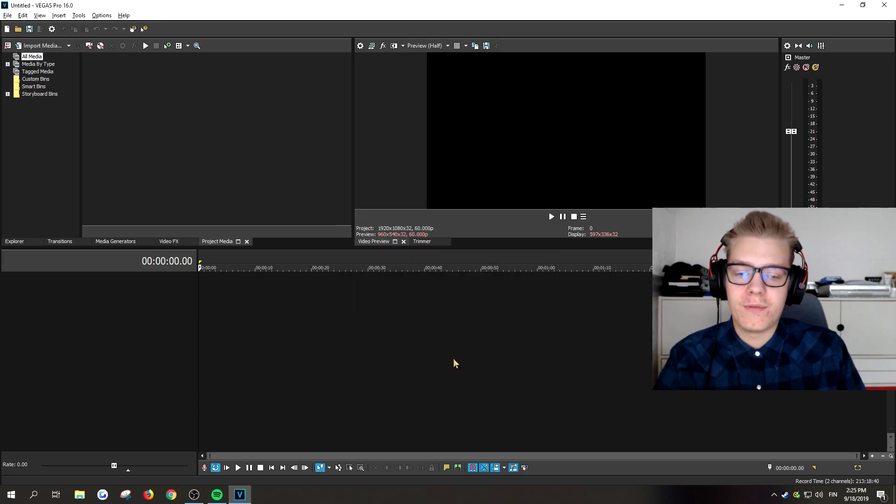
Open the hidden Internal preferences and filter them for "enable multi-core"
{"action": "left_click", "coordinate": [66, 16]}
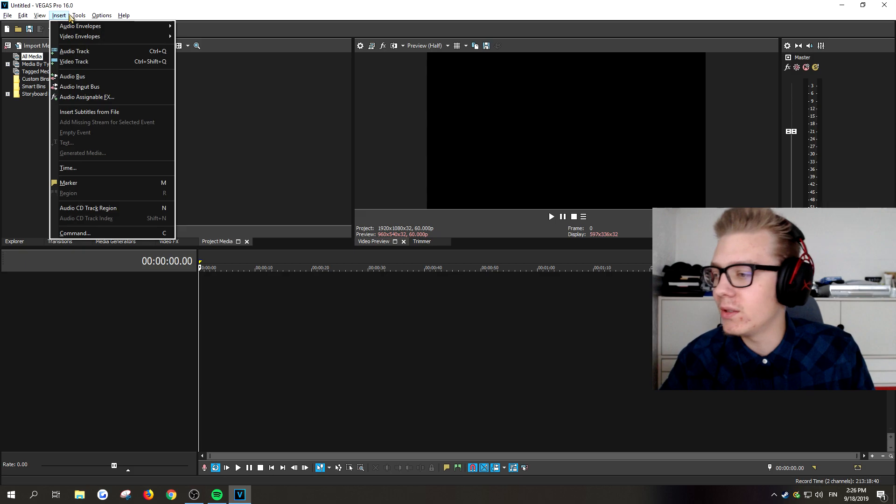
{"action": "mouse_move", "coordinate": [102, 15]}
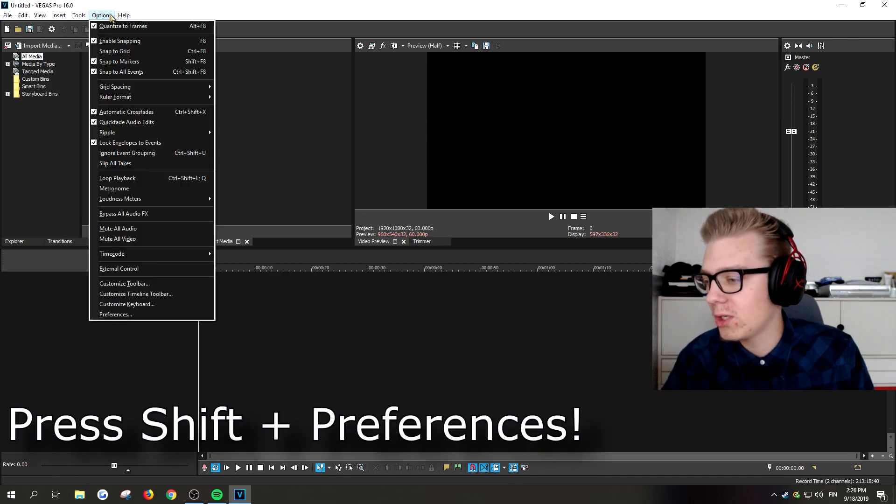
{"action": "left_click", "coordinate": [150, 315], "text": "shift"}
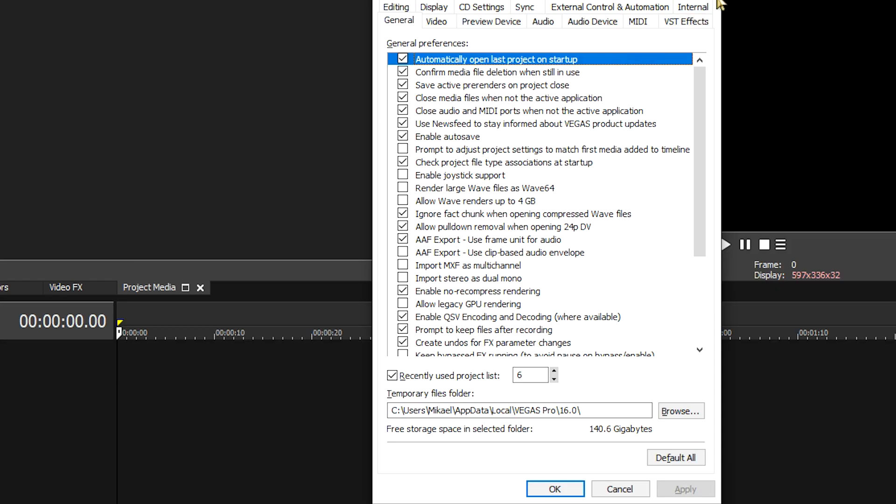
{"action": "left_click", "coordinate": [693, 7]}
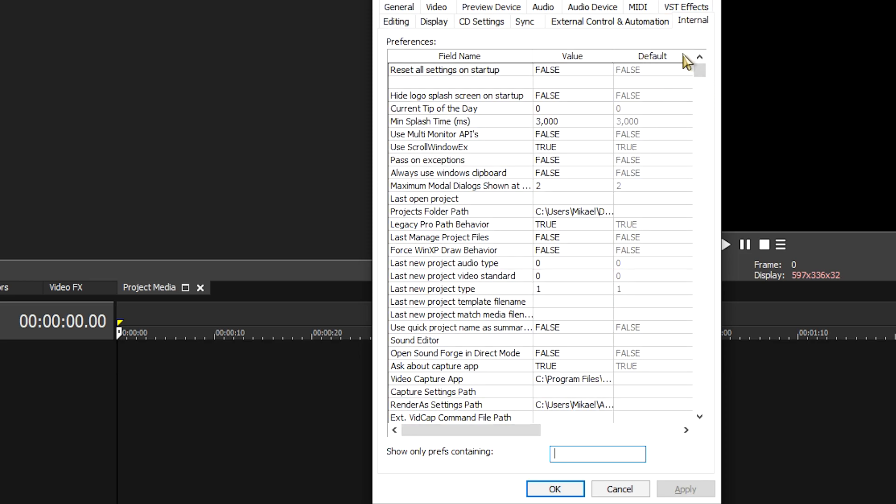
{"action": "left_click", "coordinate": [587, 454]}
{"action": "type", "text": "ena"}
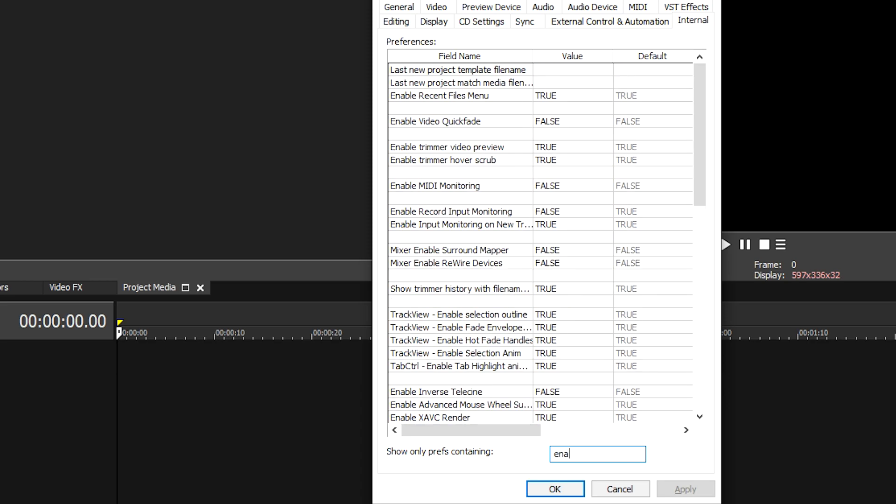
{"action": "type", "text": "ble multi"}
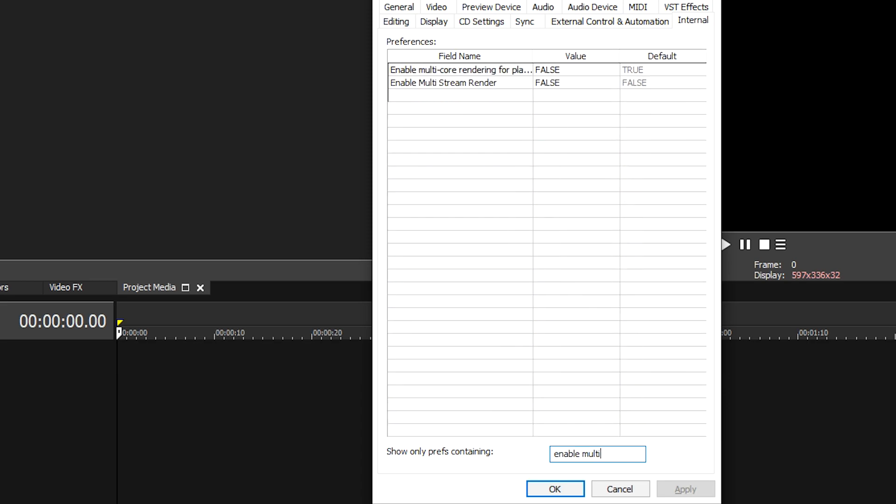
{"action": "type", "text": "-core"}
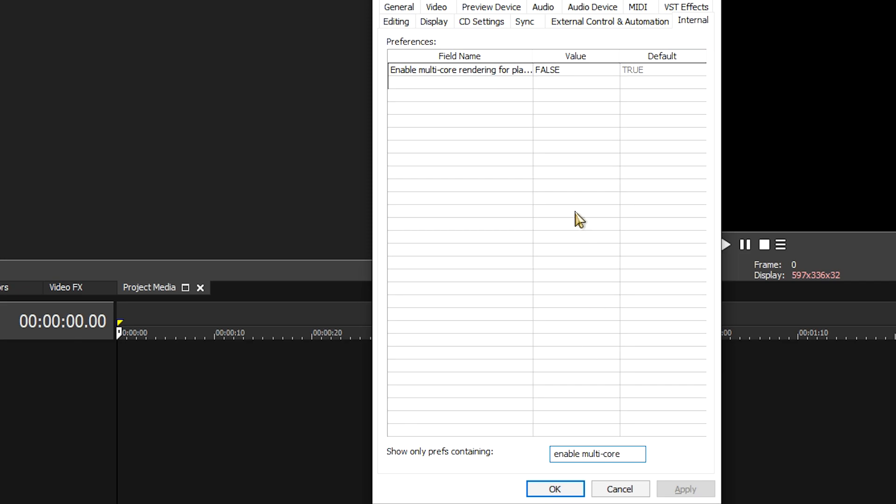
Set the Enable multi-core rendering preference to FALSE and accept the preferences
{"action": "left_click", "coordinate": [541, 71]}
{"action": "left_click", "coordinate": [568, 71]}
{"action": "left_click", "coordinate": [573, 69]}
{"action": "left_click_drag", "start_coordinate": [597, 69], "coordinate": [524, 74]}
{"action": "left_click", "coordinate": [583, 70]}
{"action": "left_click", "coordinate": [584, 72]}
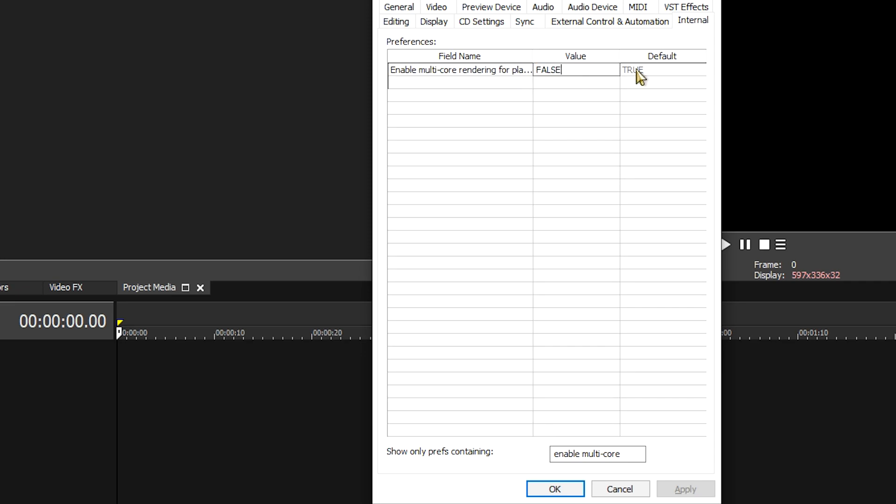
{"action": "left_click_drag", "start_coordinate": [589, 72], "coordinate": [479, 73]}
{"action": "type", "text": "F"}
{"action": "key", "text": "Return"}
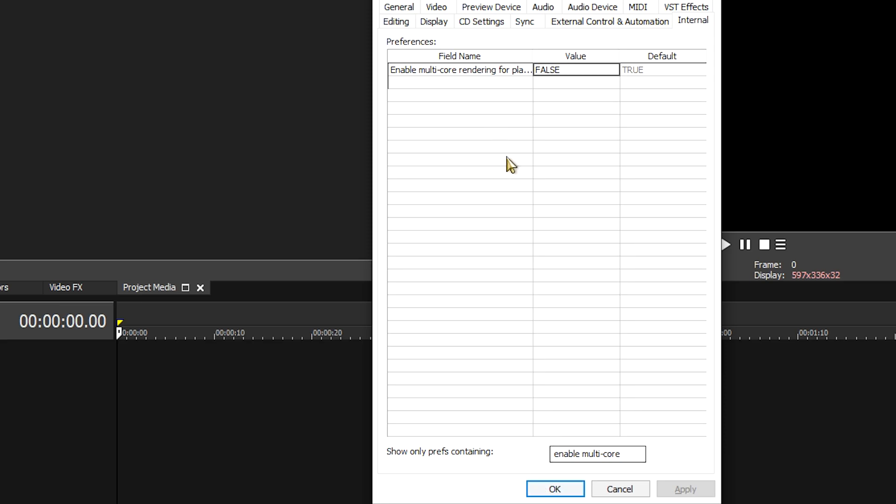
{"action": "left_click", "coordinate": [555, 489]}
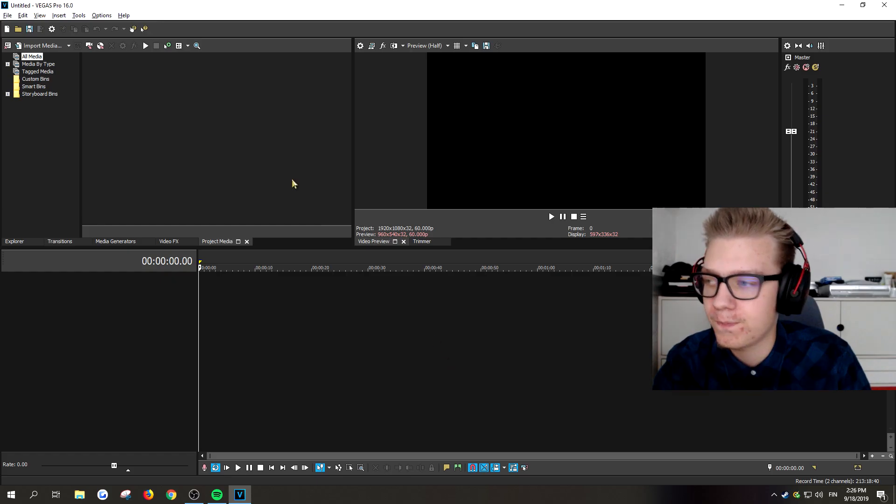
Reopen the hidden Internal preferences and filter them for "enable So4"
{"action": "left_click", "coordinate": [59, 15]}
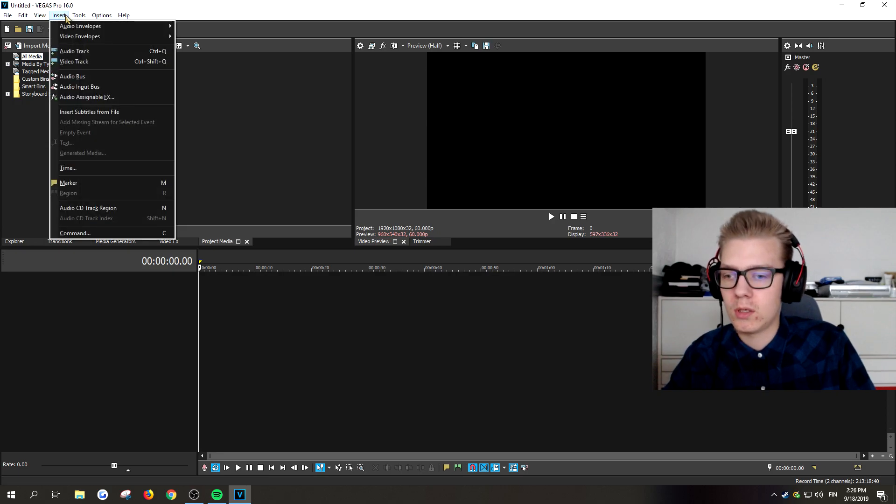
{"action": "left_click", "coordinate": [96, 16]}
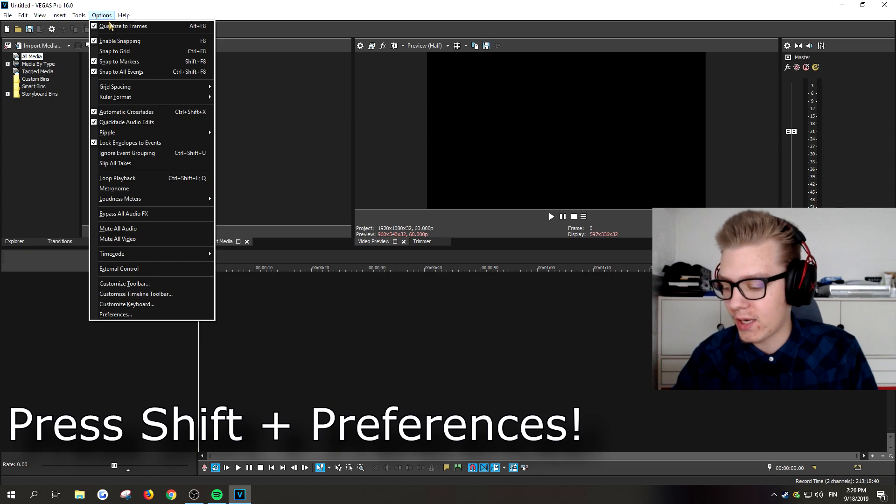
{"action": "left_click", "coordinate": [138, 315], "text": "shift"}
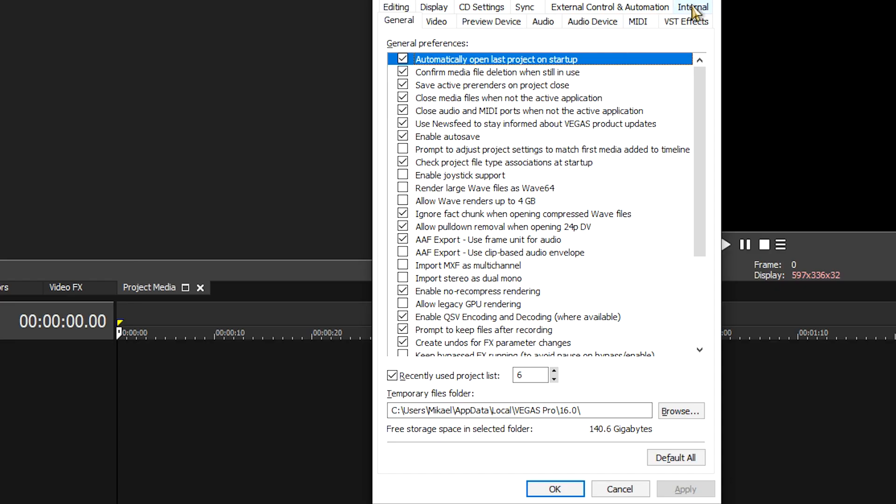
{"action": "left_click", "coordinate": [695, 8]}
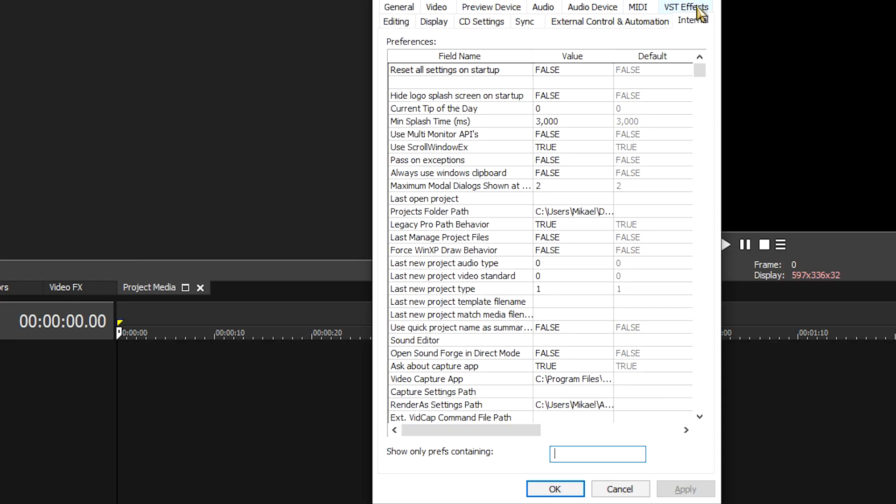
{"action": "left_click", "coordinate": [610, 449]}
{"action": "type", "text": "ema"}
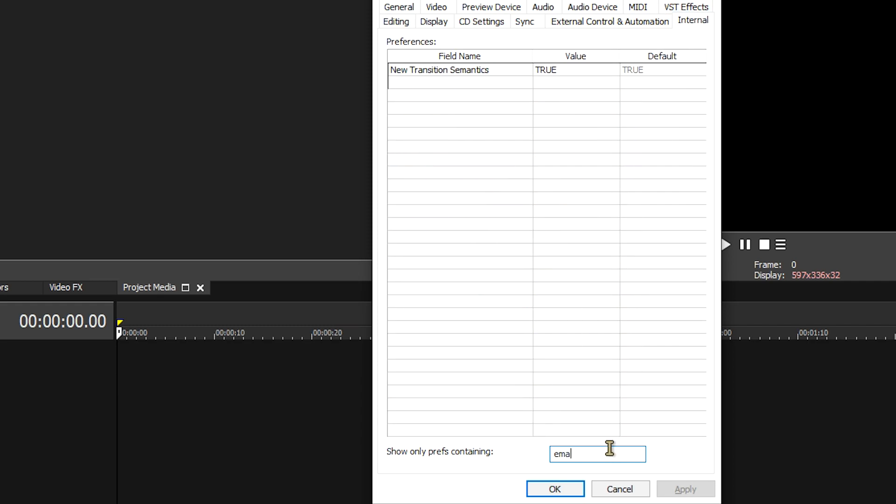
{"action": "key", "text": "BackSpace"}
{"action": "key", "text": "BackSpace"}
{"action": "type", "text": "nable"}
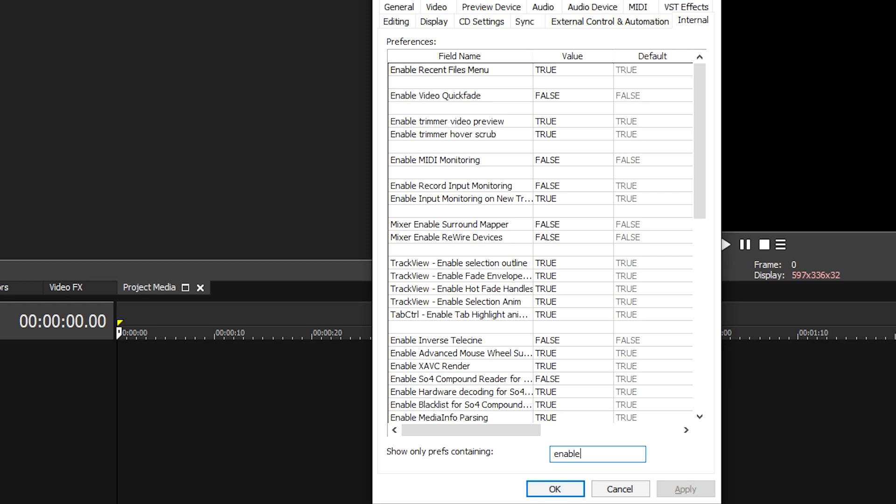
{"action": "type", "text": " SO"}
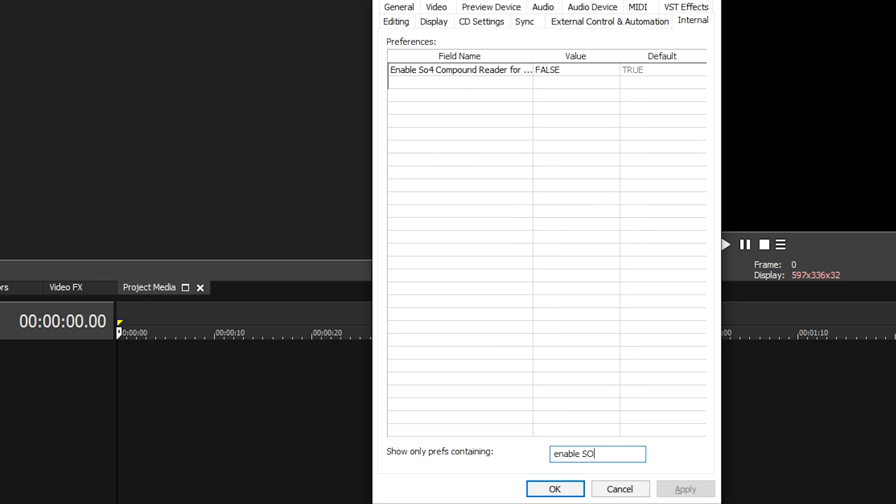
{"action": "key", "text": "BackSpace"}
{"action": "type", "text": "o4"}
Set the Enable So4 Compound Reader preference to FALSE and accept the preferences
{"action": "left_click", "coordinate": [583, 71]}
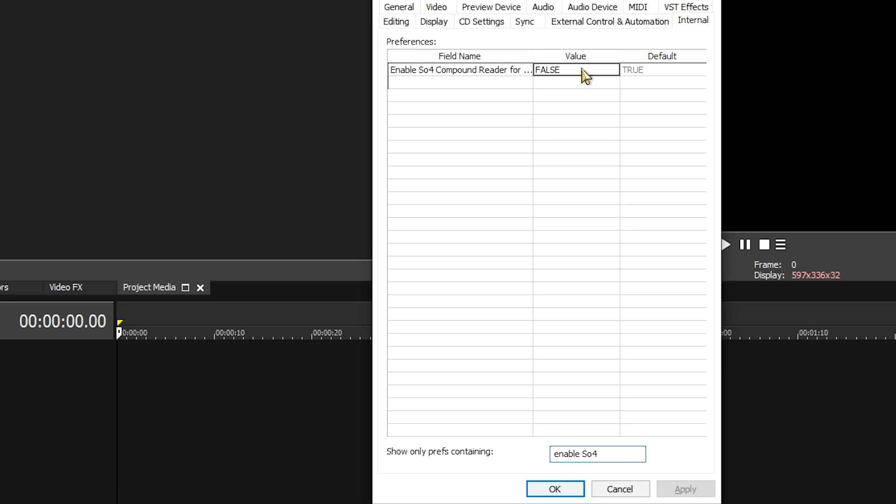
{"action": "left_click", "coordinate": [568, 70]}
{"action": "left_click_drag", "start_coordinate": [567, 69], "coordinate": [529, 77]}
{"action": "type", "text": "F"}
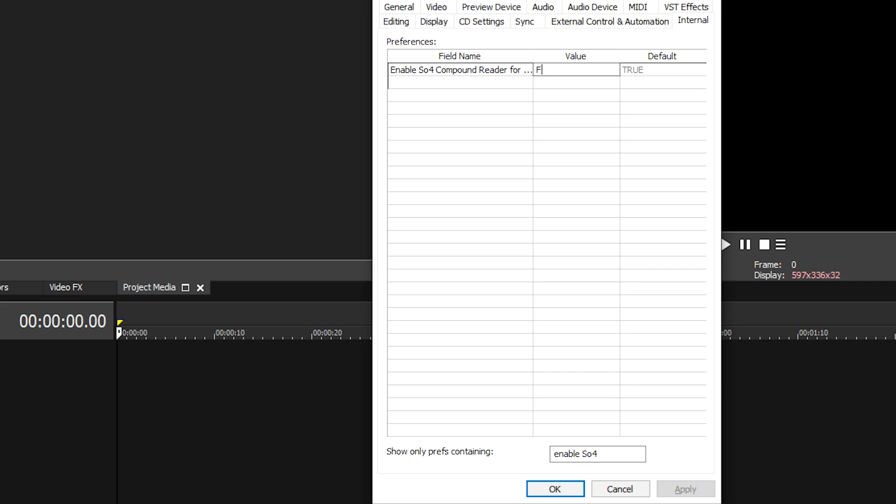
{"action": "left_click", "coordinate": [551, 490]}
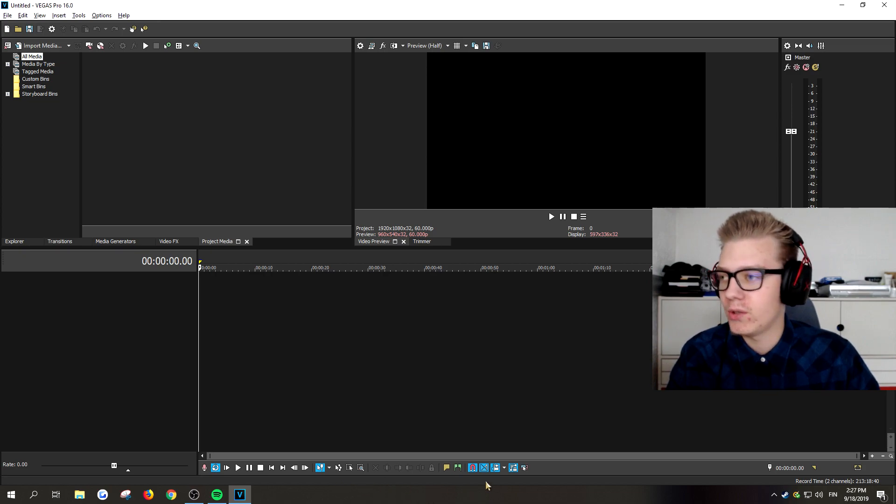
Switch to Windows Task Manager and display the detailed list of running processes
{"action": "right_click", "coordinate": [461, 499]}
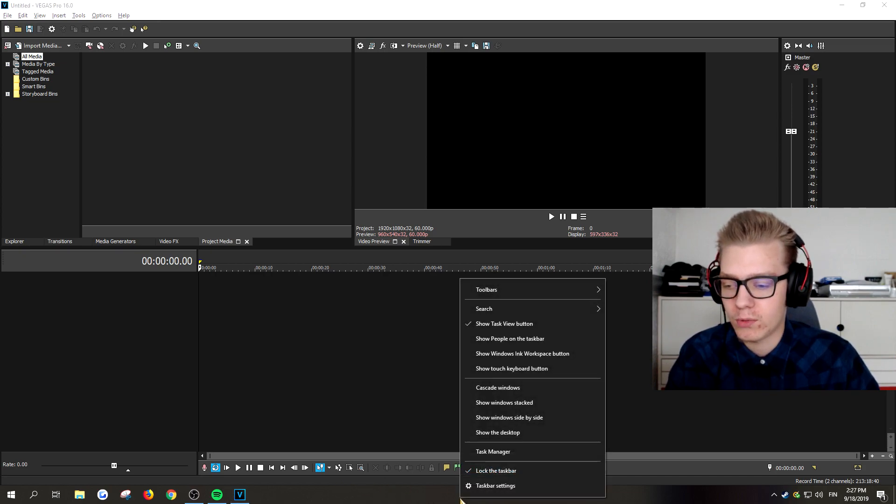
{"action": "right_click", "coordinate": [436, 500]}
{"action": "right_click", "coordinate": [415, 500]}
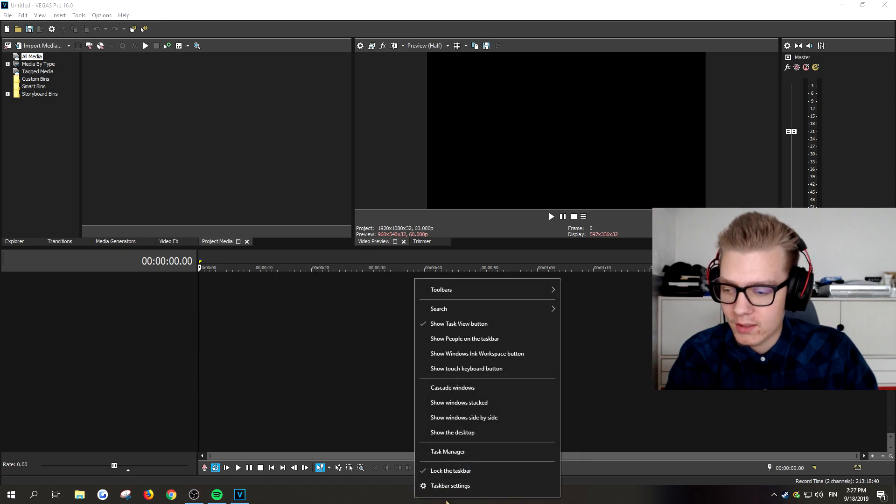
{"action": "right_click", "coordinate": [397, 500]}
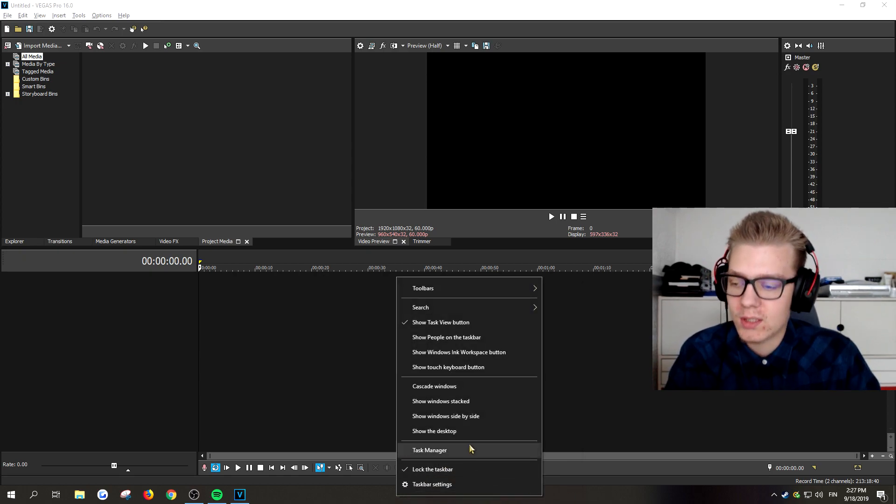
{"action": "left_click", "coordinate": [455, 451]}
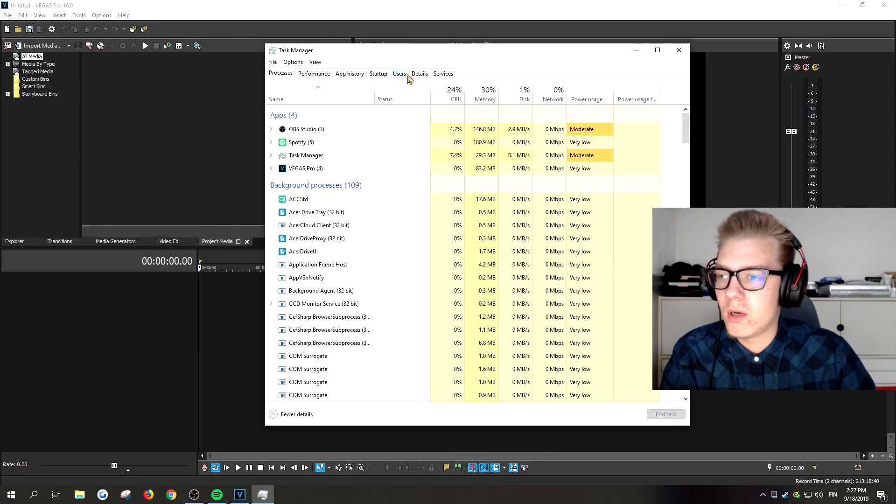
{"action": "left_click", "coordinate": [419, 74]}
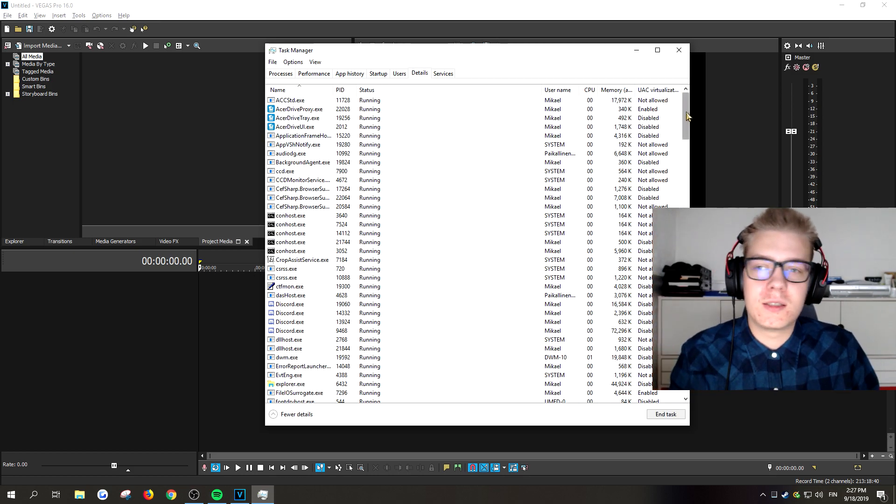
Find the vegas160.exe process in the detailed list and open its processor affinity settings
{"action": "left_click_drag", "start_coordinate": [685, 113], "coordinate": [686, 393]}
{"action": "left_click", "coordinate": [318, 295]}
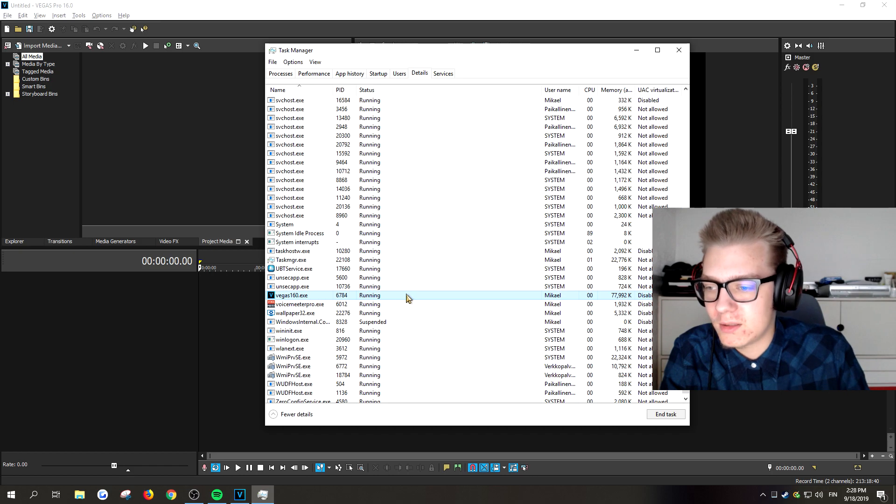
{"action": "right_click", "coordinate": [377, 298]}
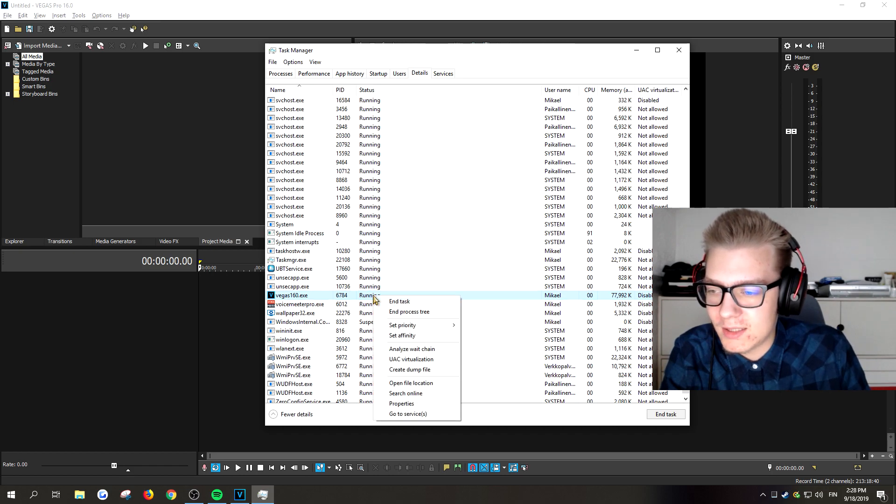
{"action": "left_click", "coordinate": [426, 337]}
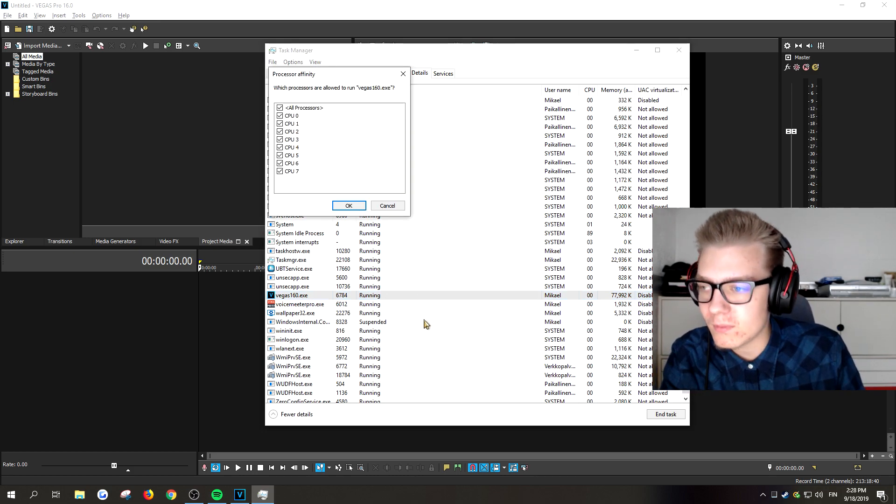
{"action": "left_click_drag", "start_coordinate": [318, 74], "coordinate": [466, 111]}
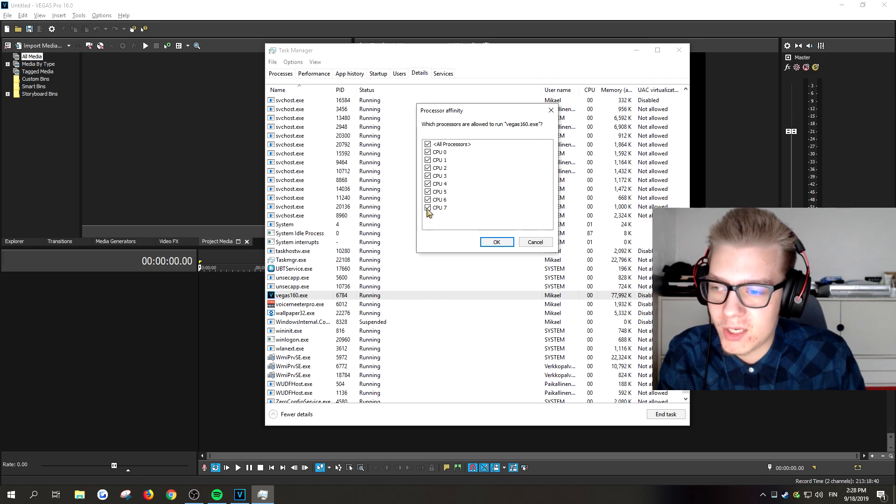
Exclude CPU 7 from the processors allowed to run vegas160.exe, accept the affinity change and close Task Manager
{"action": "left_click", "coordinate": [428, 208]}
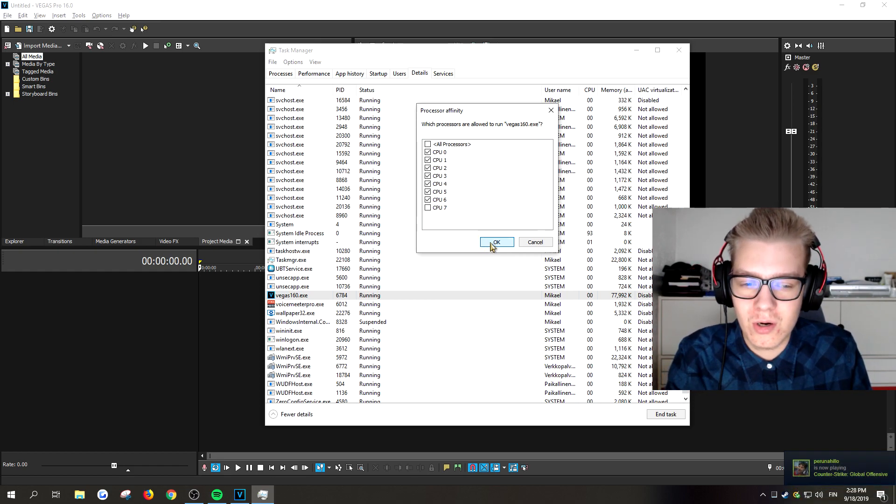
{"action": "left_click", "coordinate": [492, 243]}
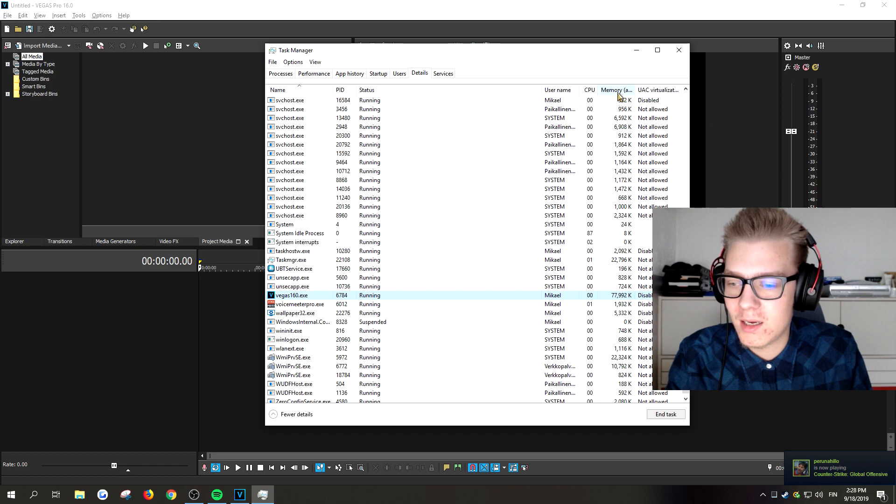
{"action": "left_click", "coordinate": [680, 52]}
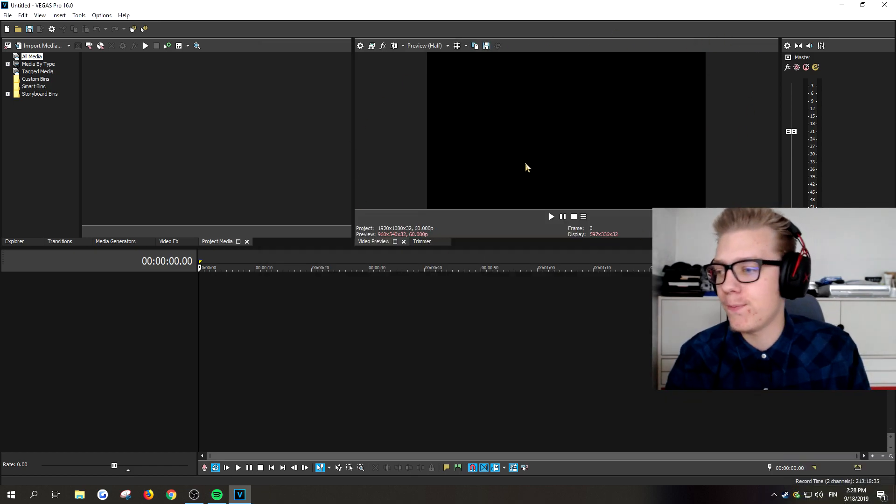
{"action": "left_click", "coordinate": [388, 356]}
{"action": "left_click", "coordinate": [200, 326]}
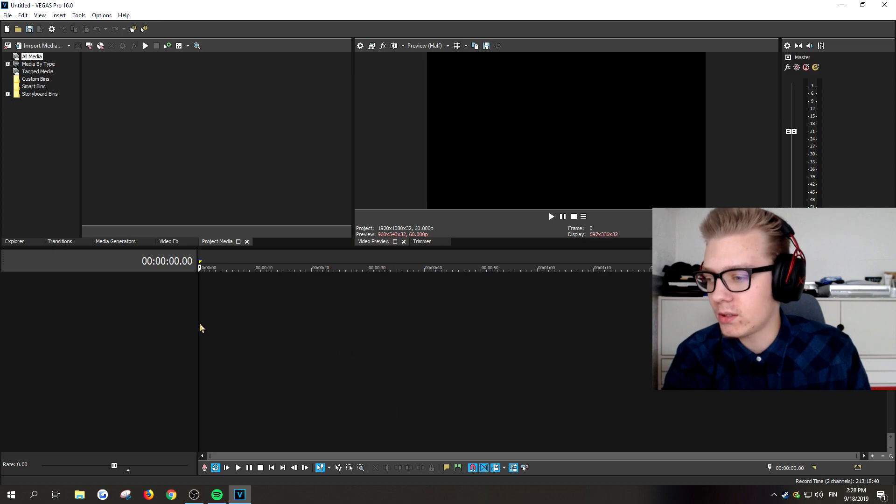